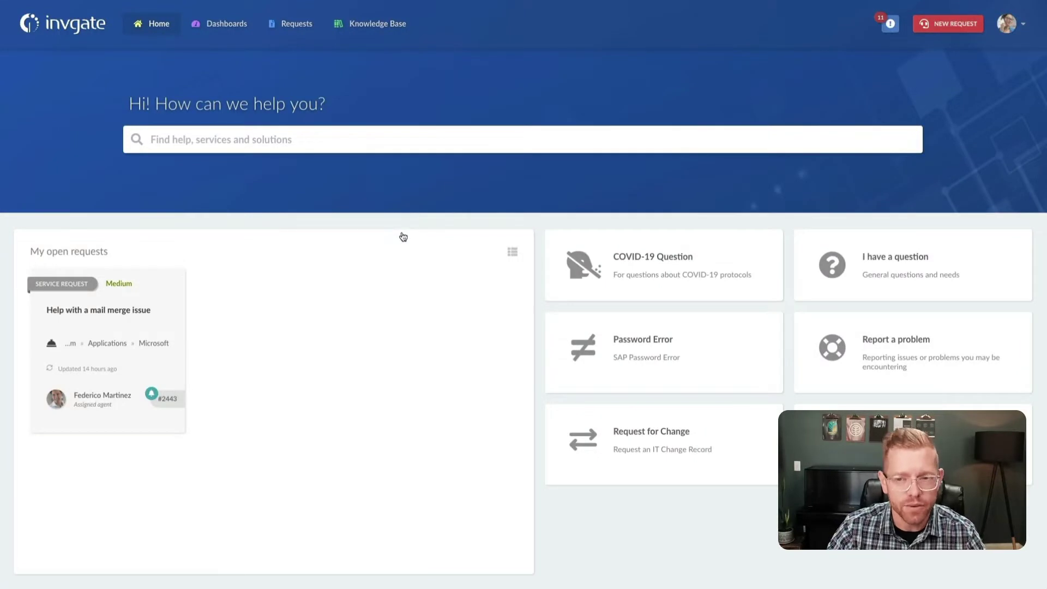
Step: Search 'toner', preview the toner cartridge article, and start a new Toner Replacement request
left_click(461, 137)
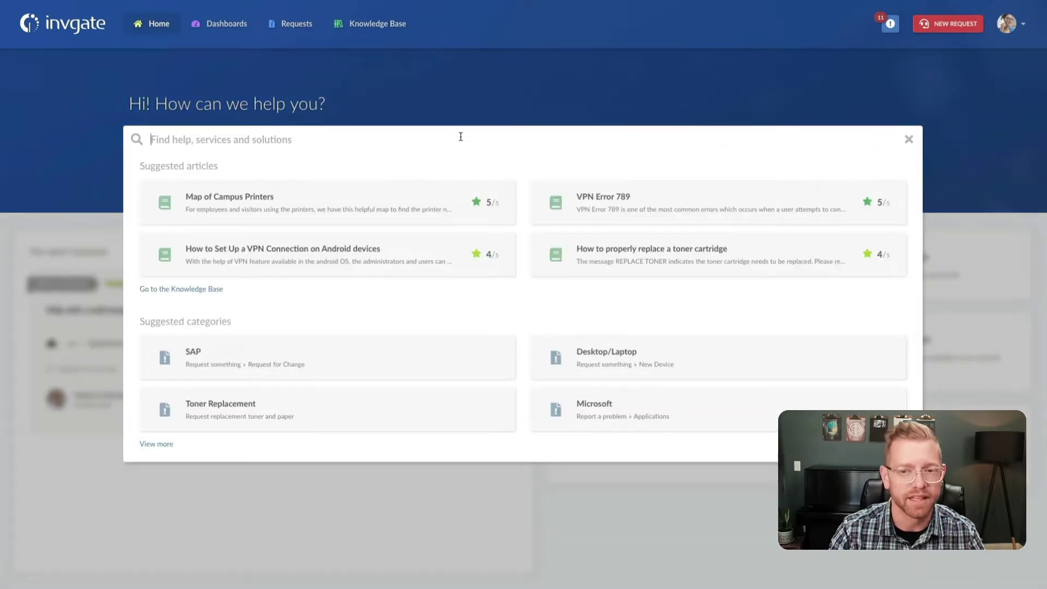
type("toner")
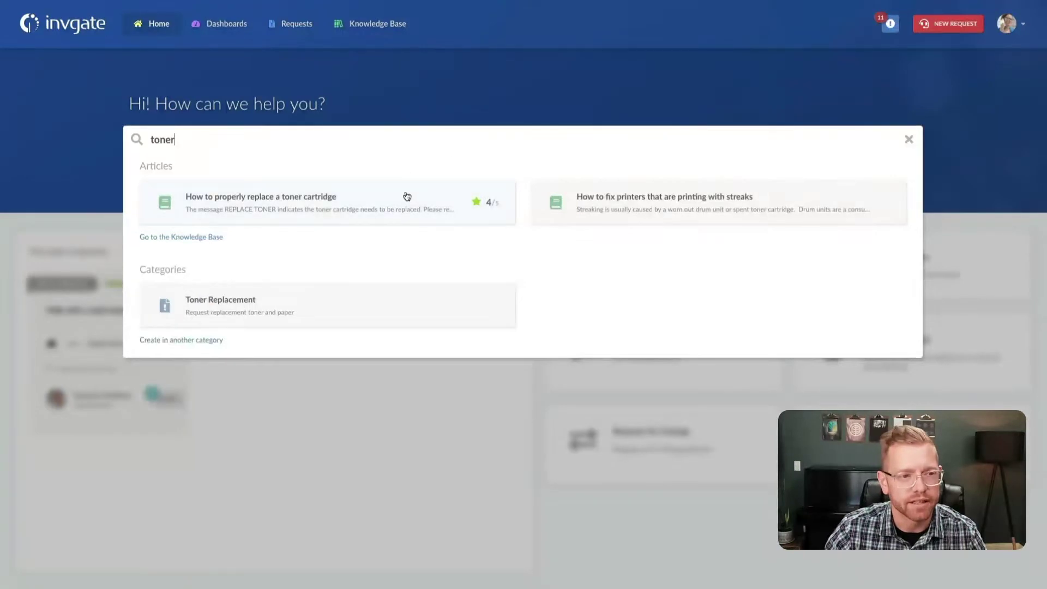
left_click(405, 200)
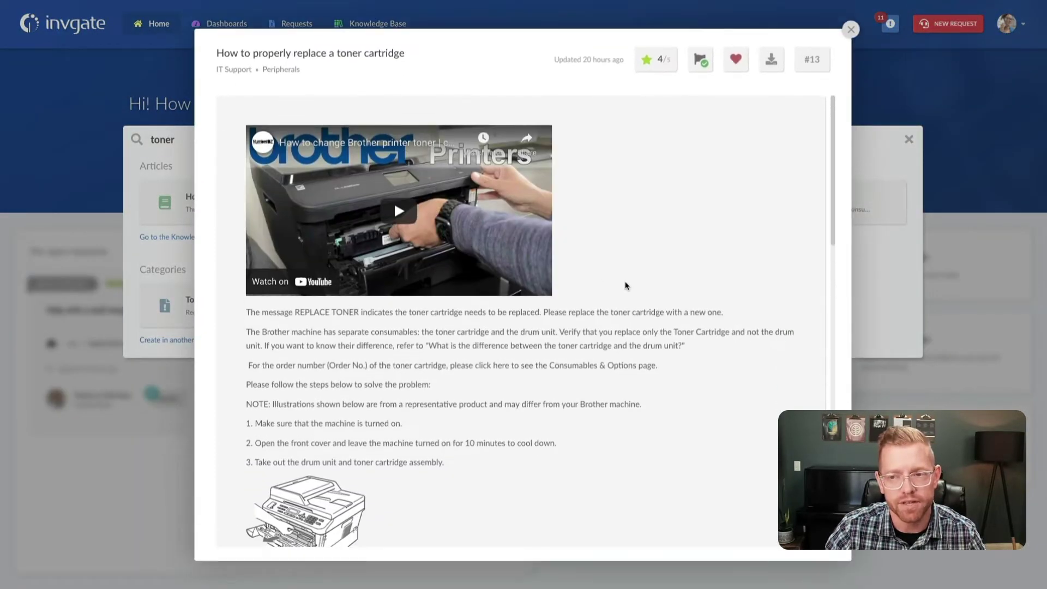
scroll(626, 286, "down", 2)
scroll(626, 287, "down", 2)
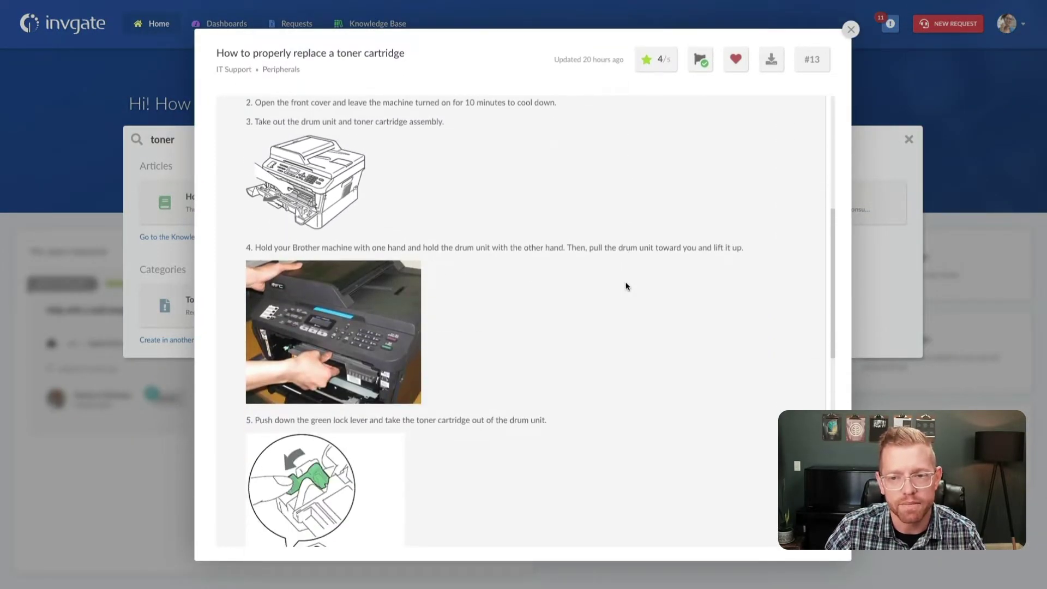
key("Escape")
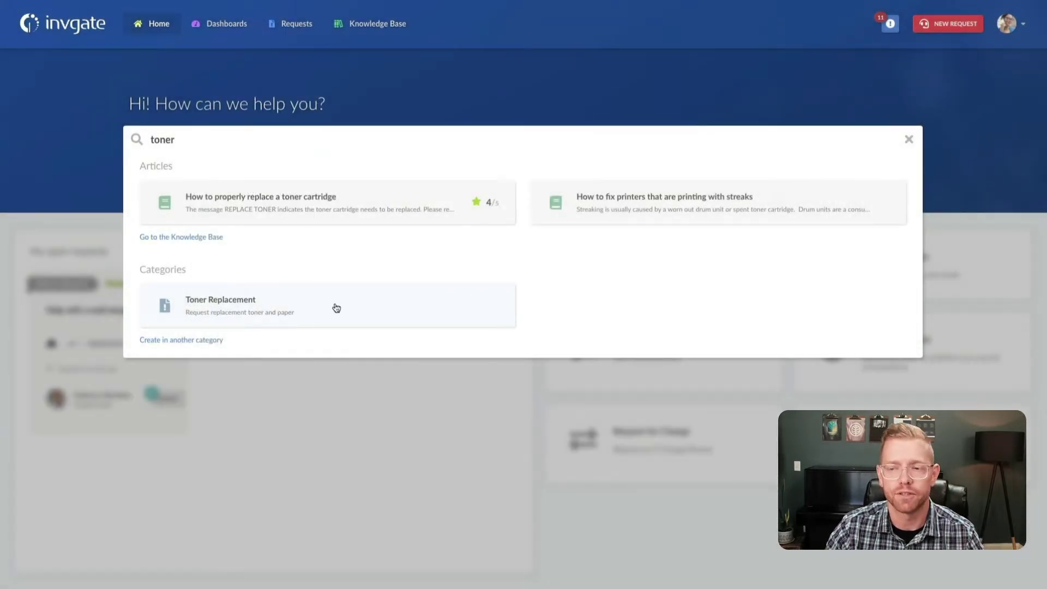
left_click(286, 303)
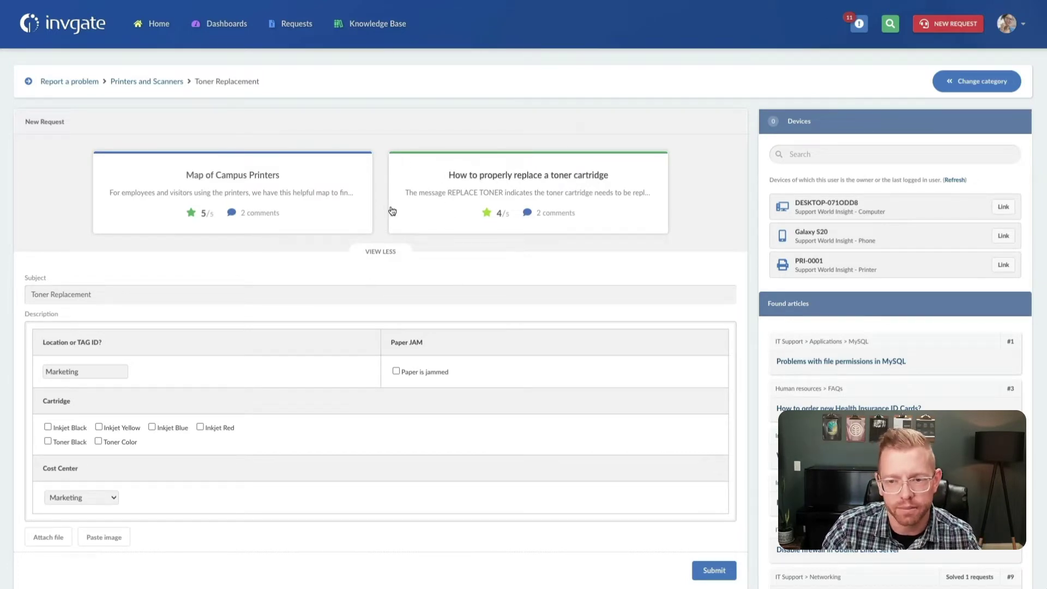
scroll(234, 331, "down", 1)
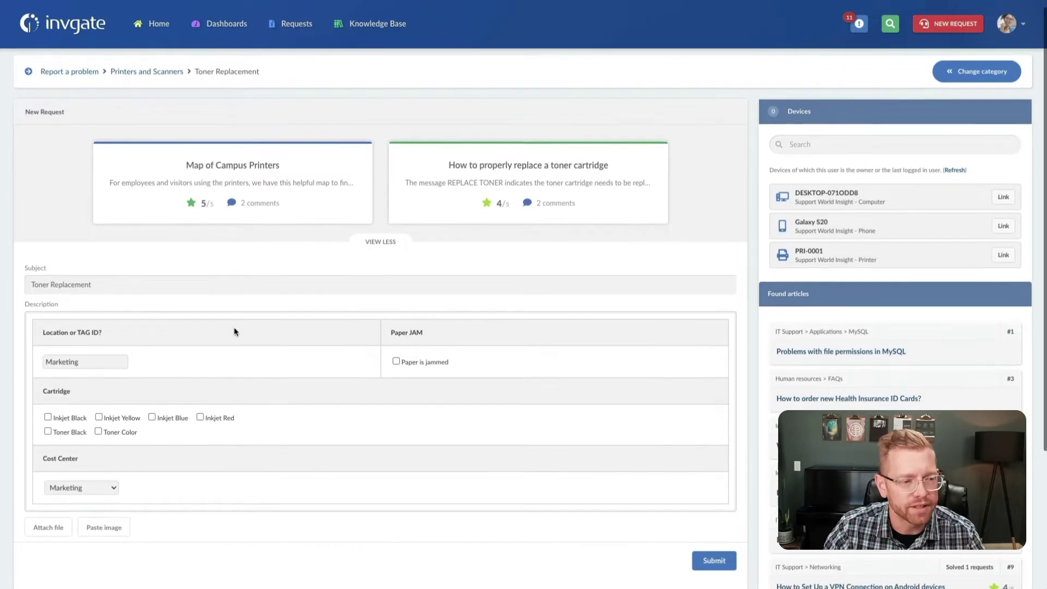
Step: Mark every cartridge type and Paper is jammed, then submit the Toner Replacement request
left_click(48, 380)
left_click(48, 394)
left_click(99, 395)
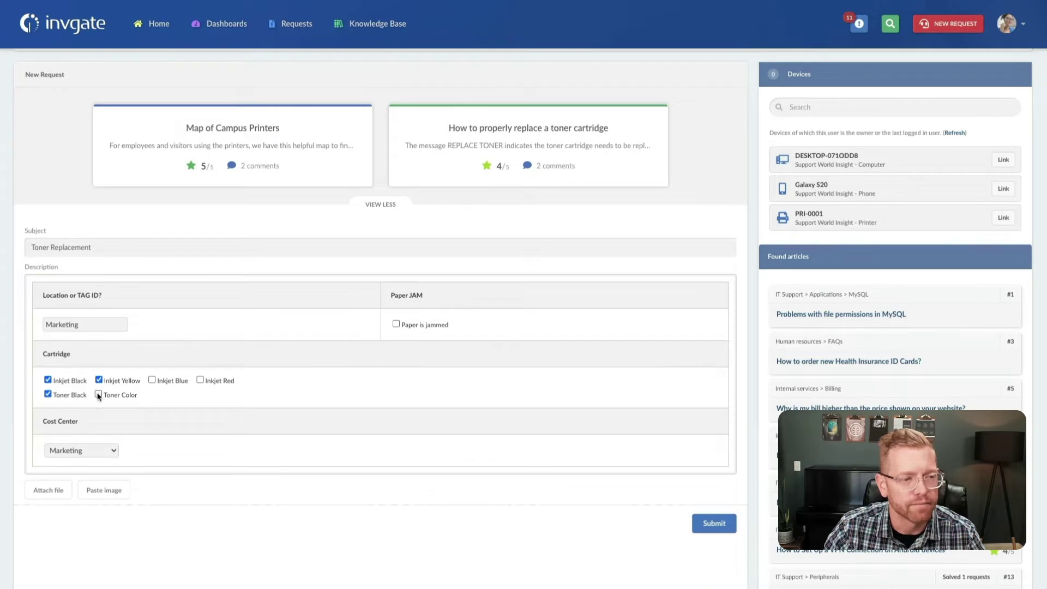
left_click(152, 380)
left_click(199, 381)
left_click(396, 324)
left_click(703, 523)
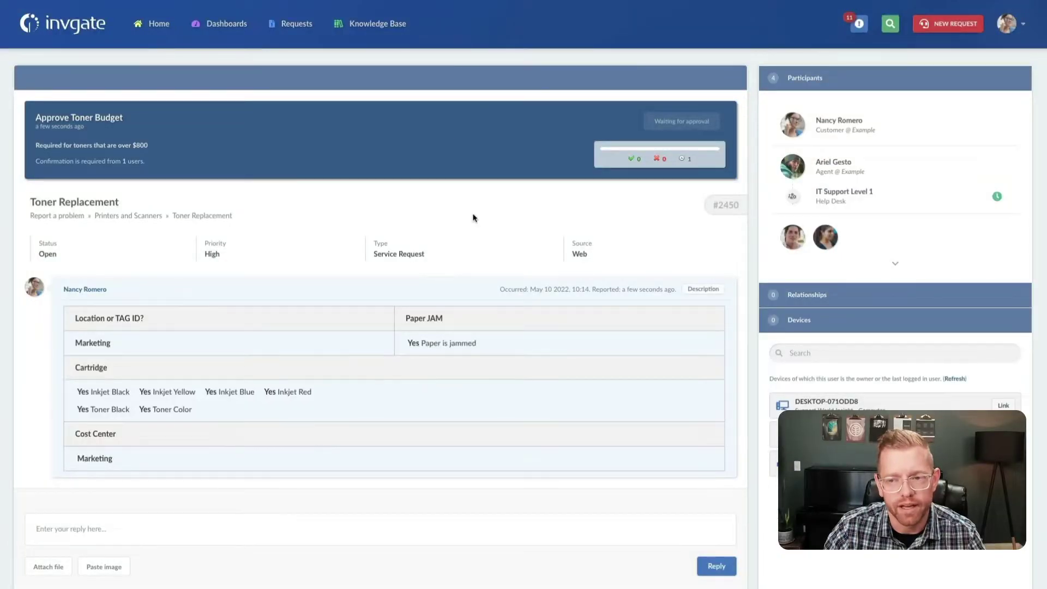
scroll(473, 218, "down", 5)
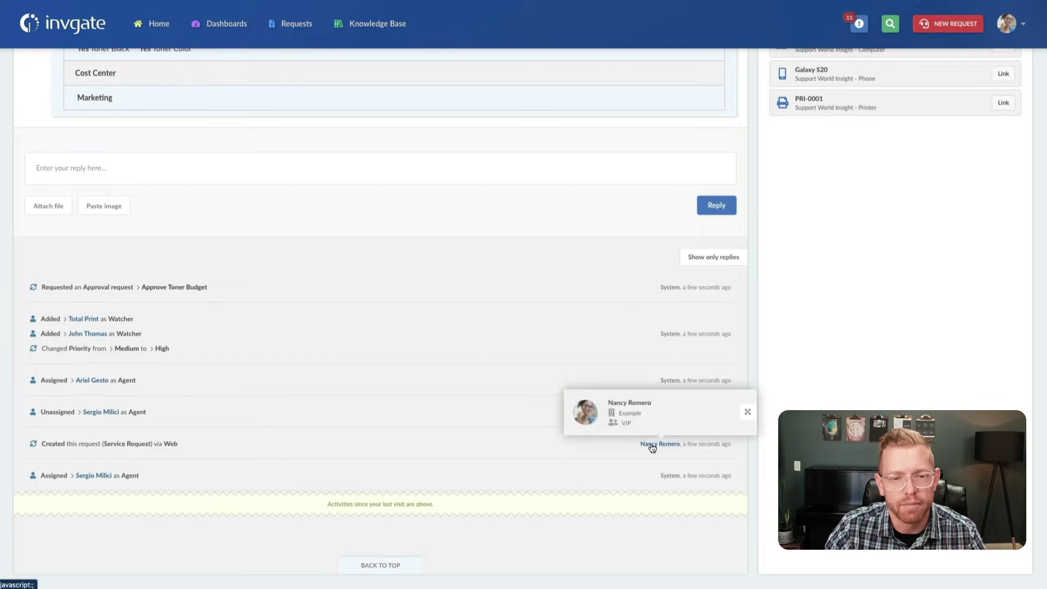
mouse_move(660, 444)
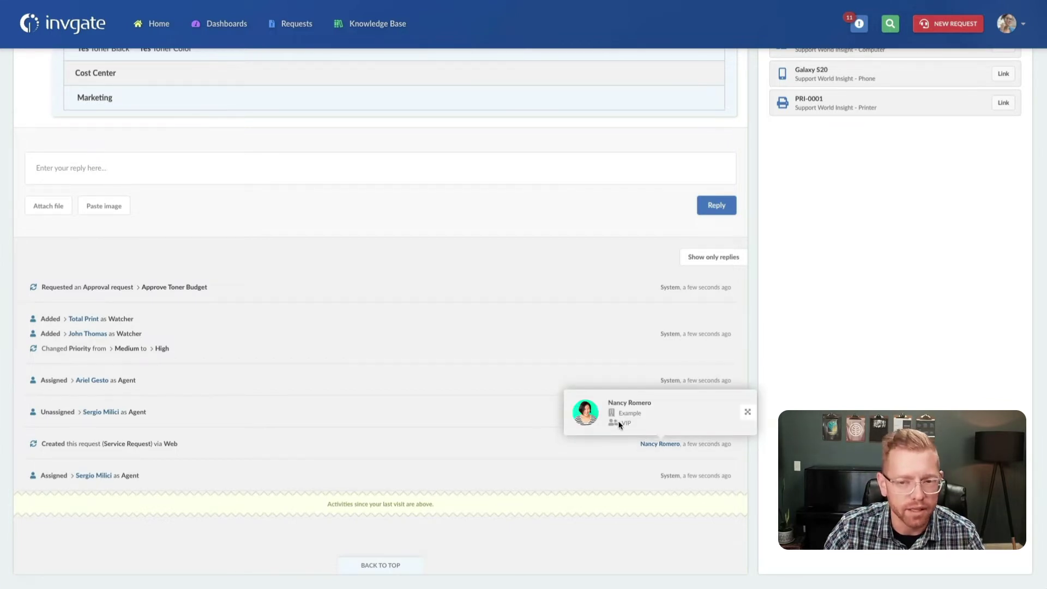
Step: Review #2450's activity log entries (priority Medium to High, Total Print watcher) and reach the account options
left_click_drag(173, 349, 68, 350)
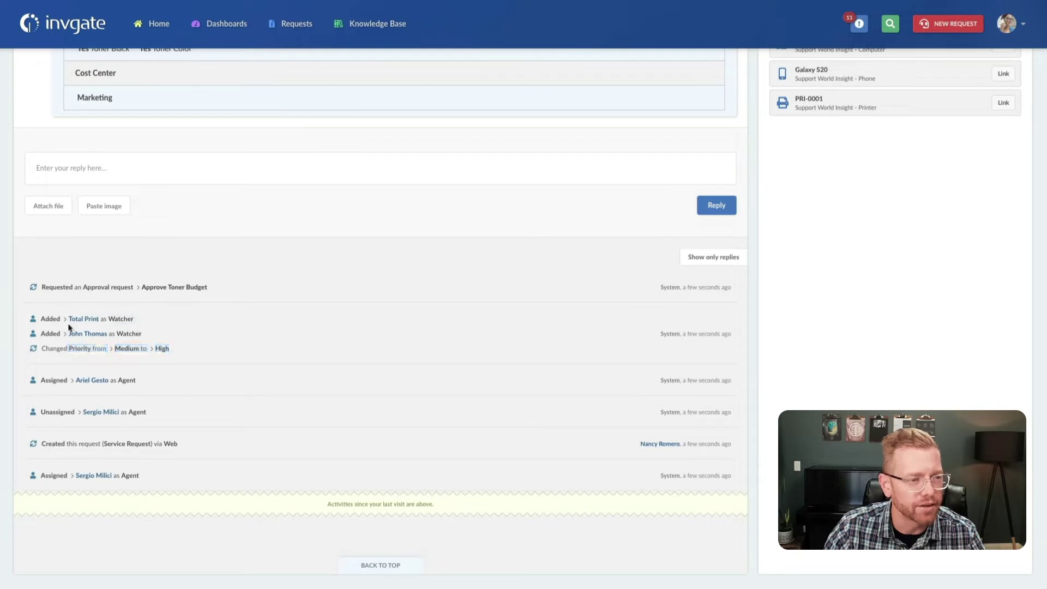
left_click_drag(137, 323, 31, 309)
left_click(230, 330)
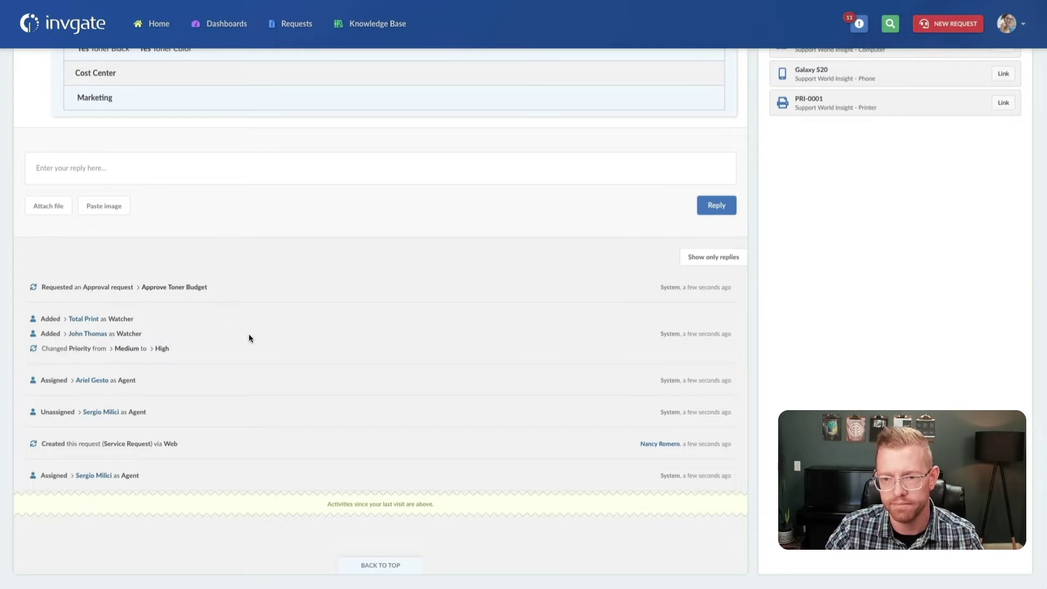
scroll(250, 338, "up", 5)
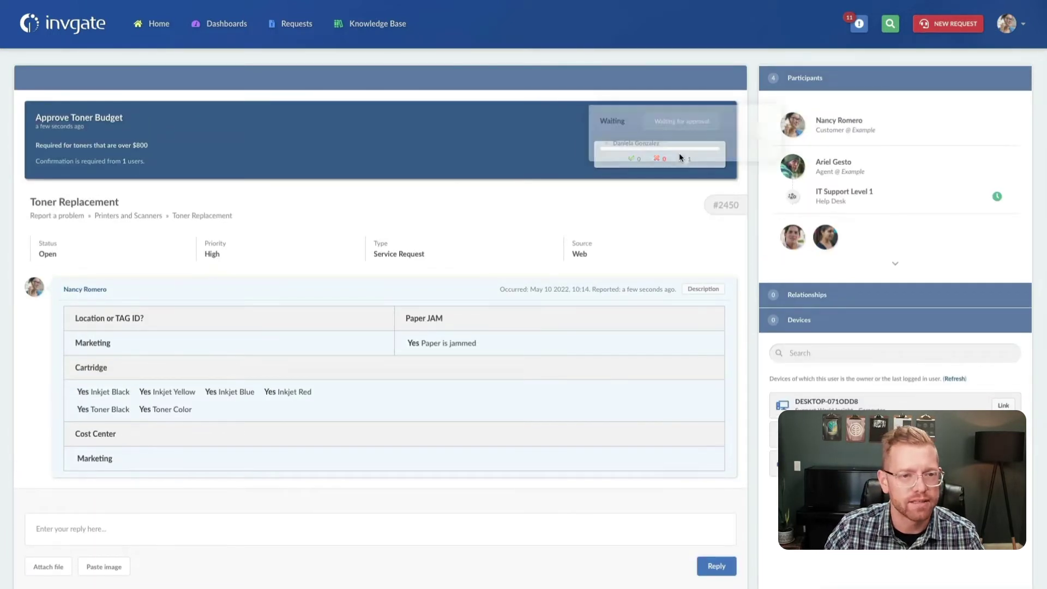
mouse_move(686, 158)
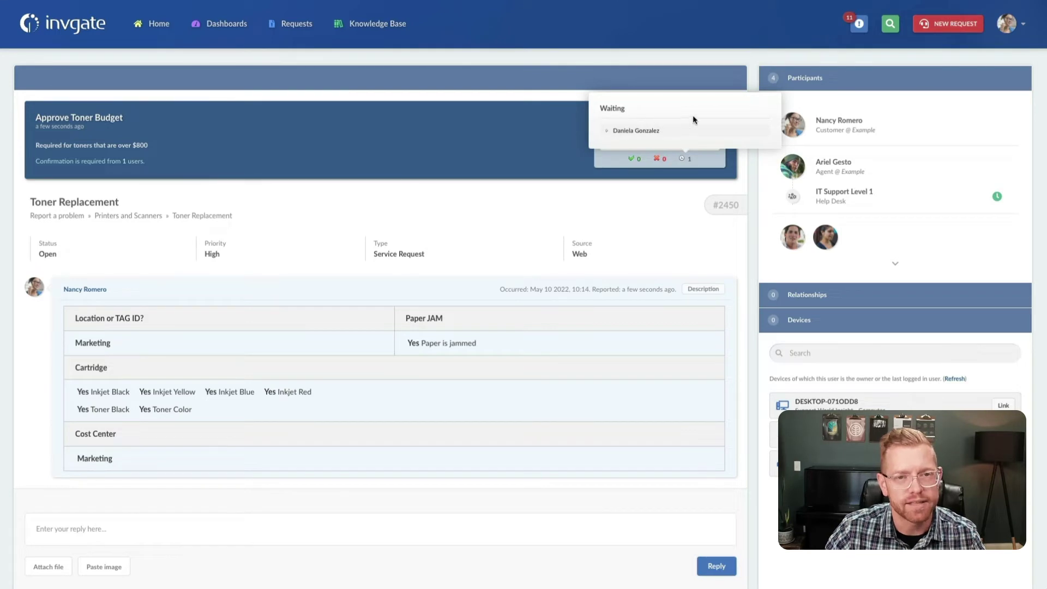
left_click(1007, 24)
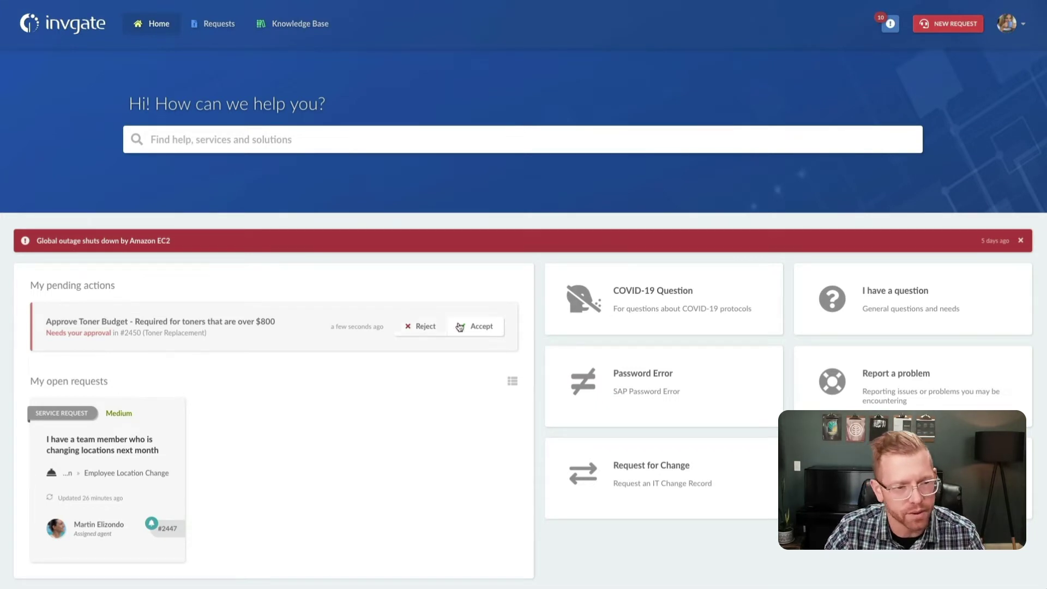
Step: Accept the Approve Toner Budget action for #2450 and log out of the approver account
left_click(485, 328)
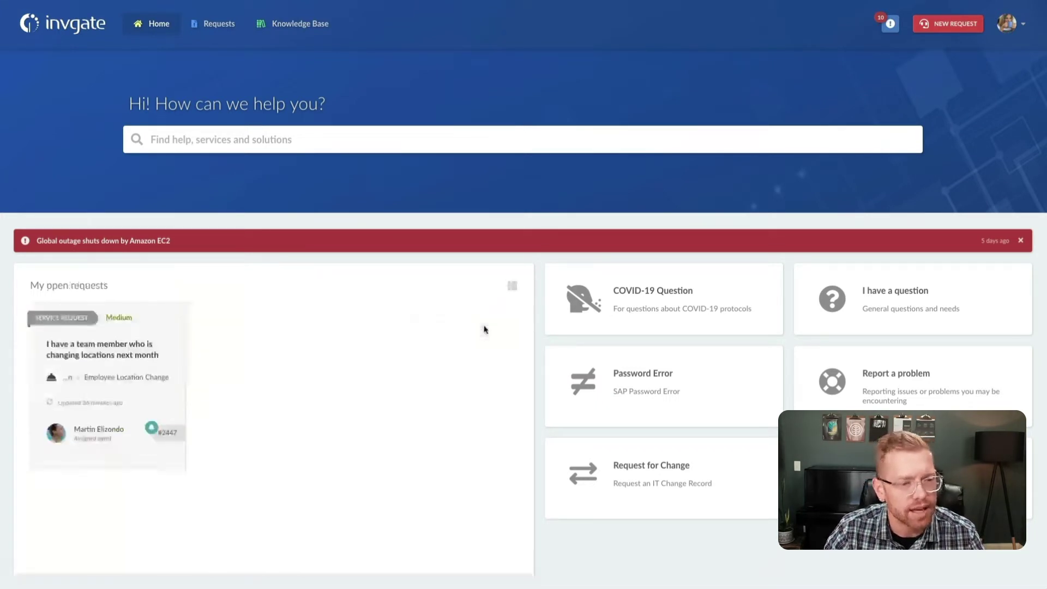
left_click(1014, 24)
left_click(962, 143)
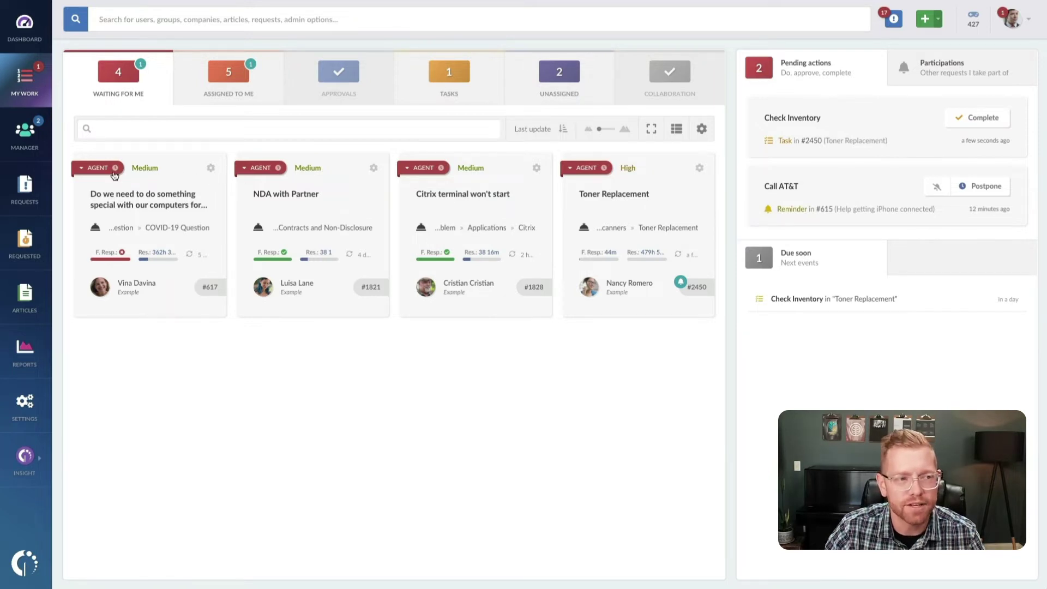
Step: Check the waiting-status choices unchanged and open Toner Replacement request #2450 from Waiting for me
left_click(87, 170)
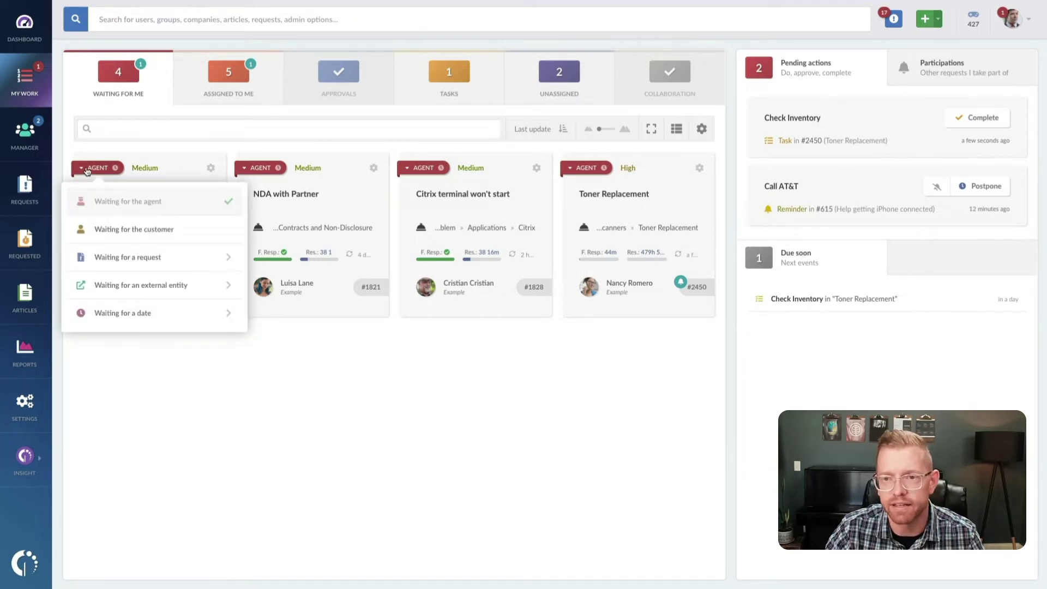
left_click(431, 365)
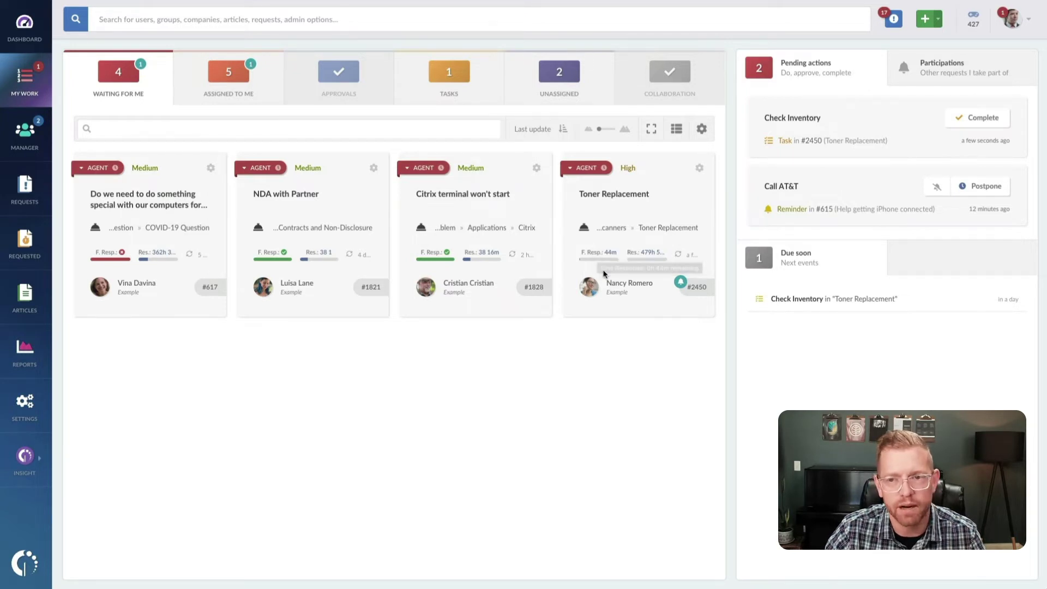
left_click(606, 195)
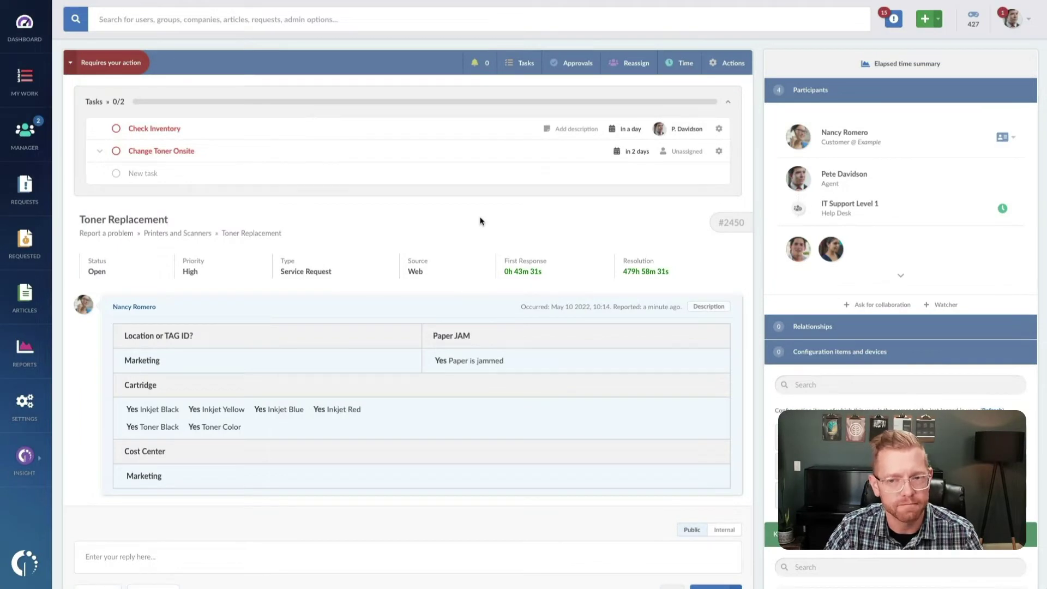
left_click(117, 129)
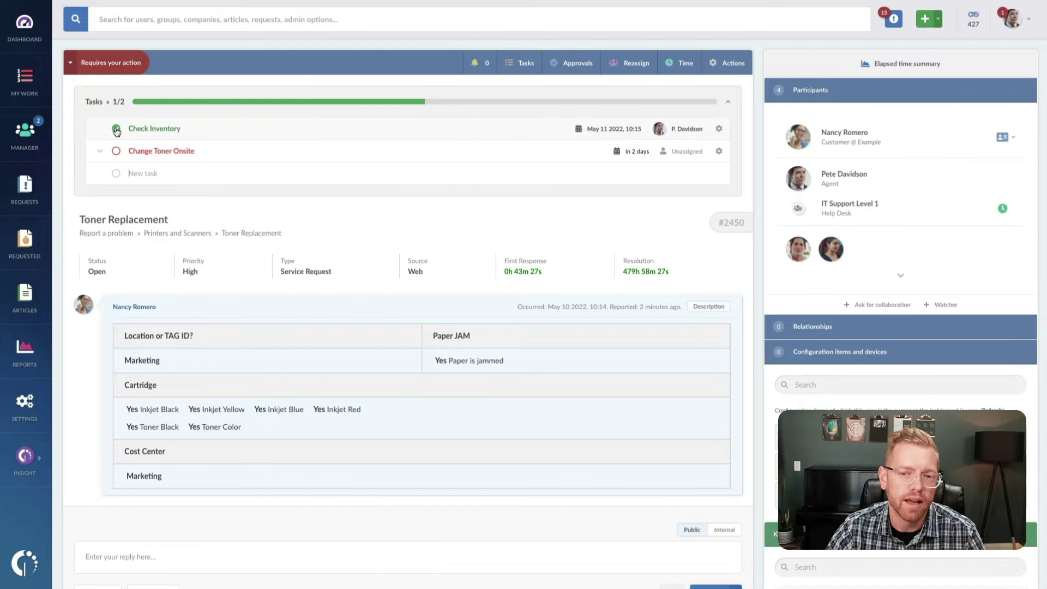
scroll(296, 257, "down", 2)
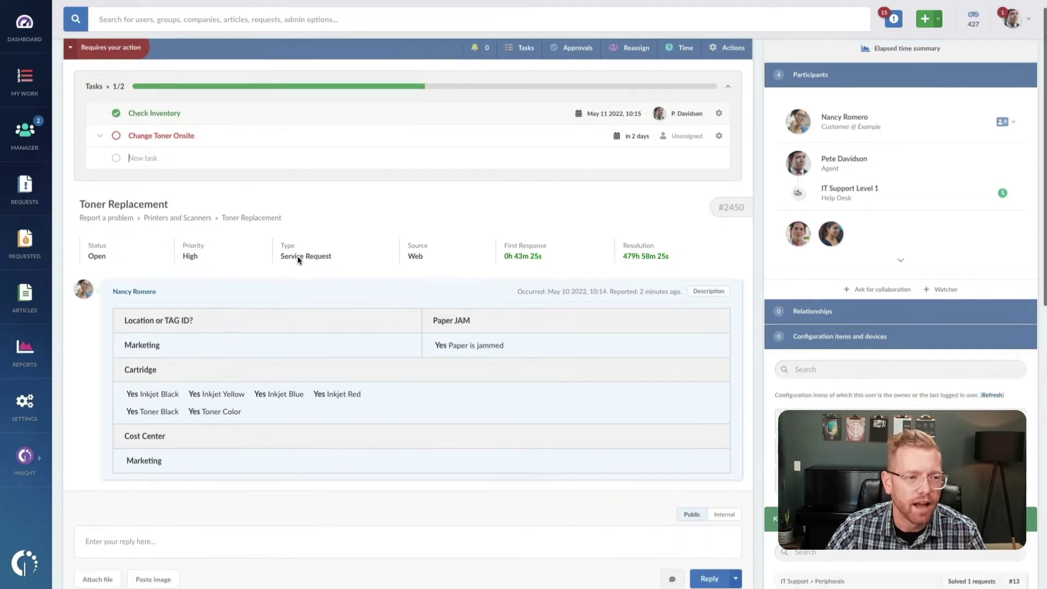
left_click(277, 490)
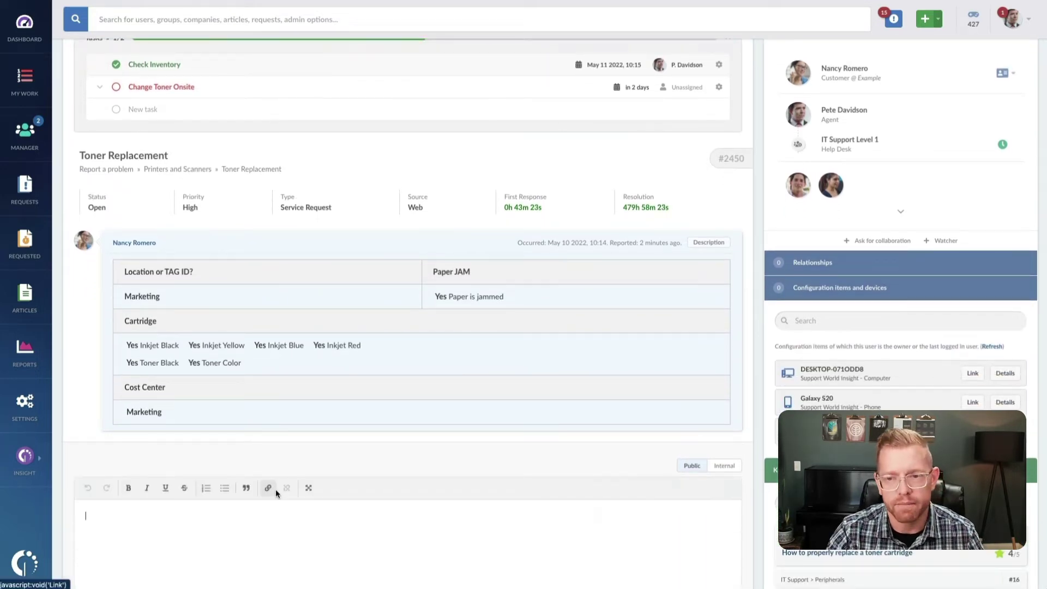
type("@fed")
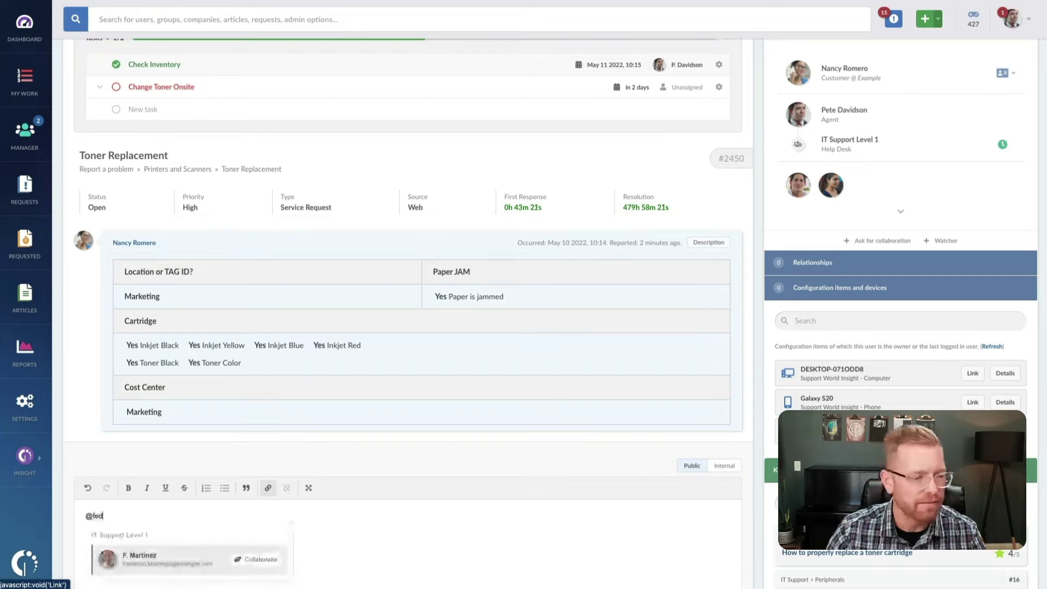
left_click(187, 558)
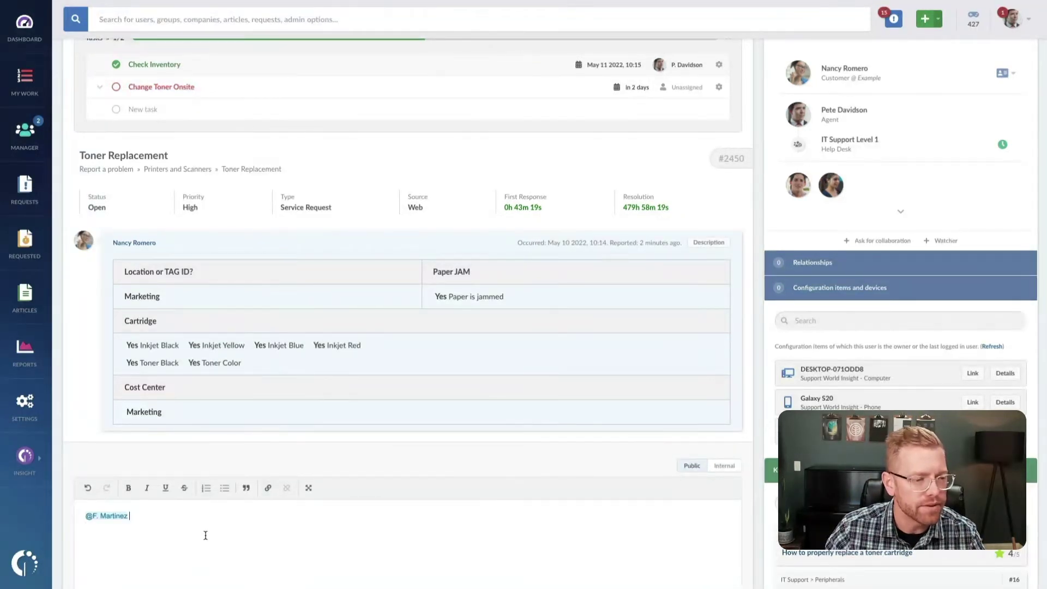
type("an y")
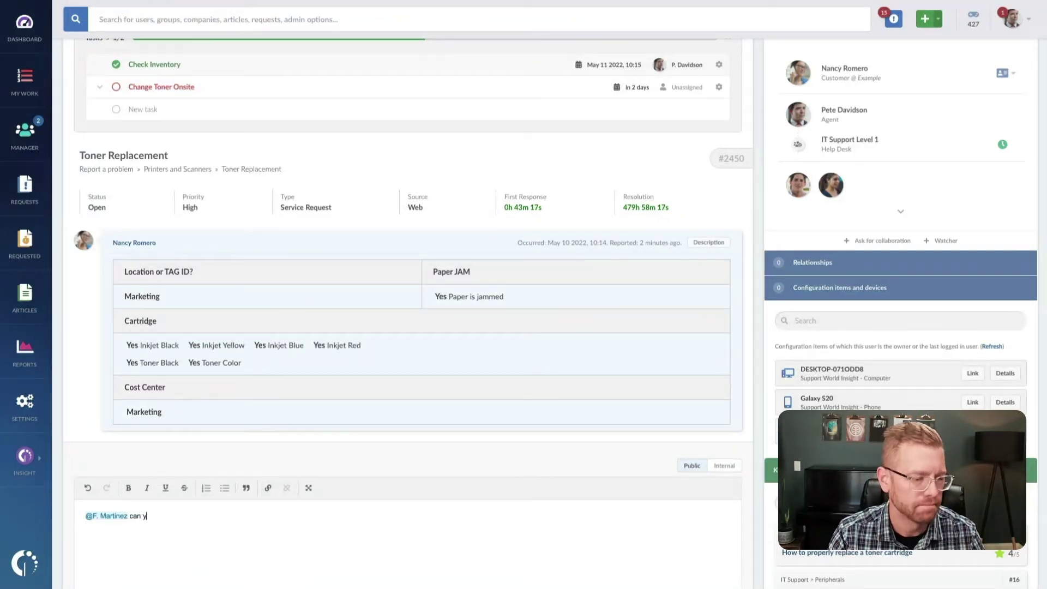
type("ou bring a toner to")
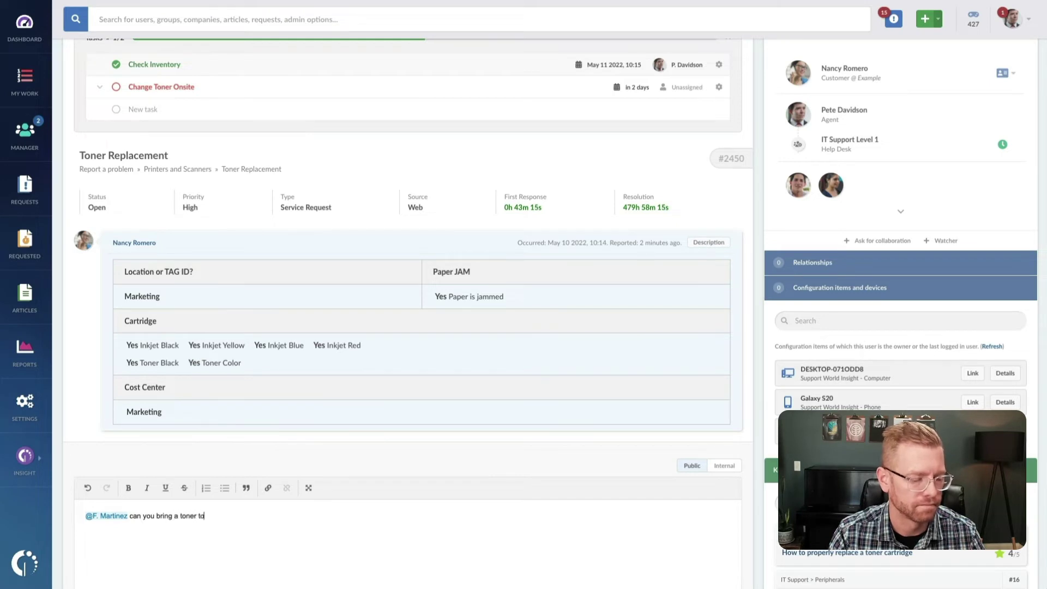
type(" building 2")
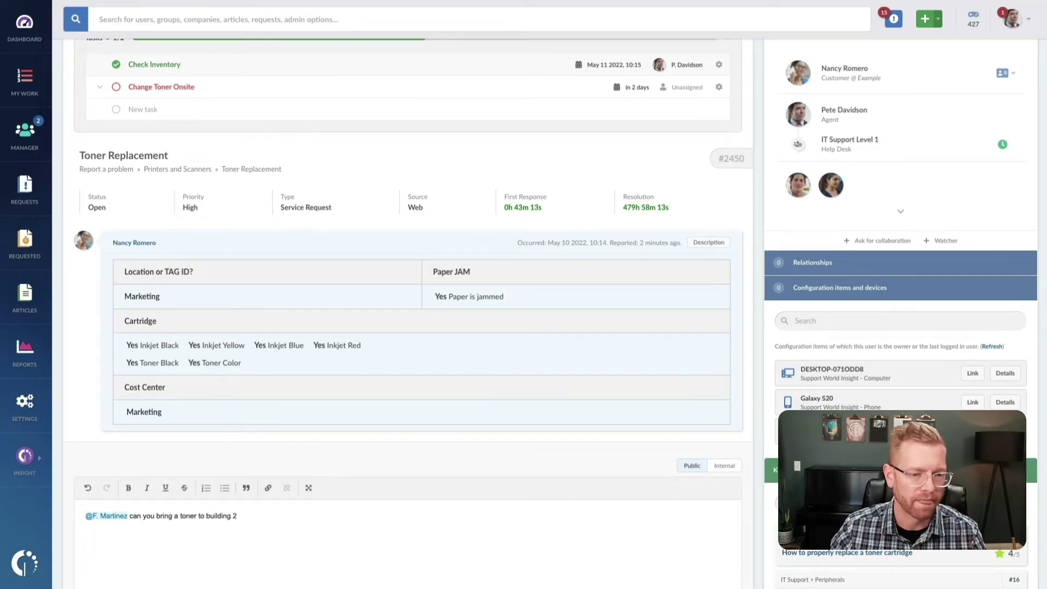
left_click(724, 466)
scroll(704, 481, "down", 2)
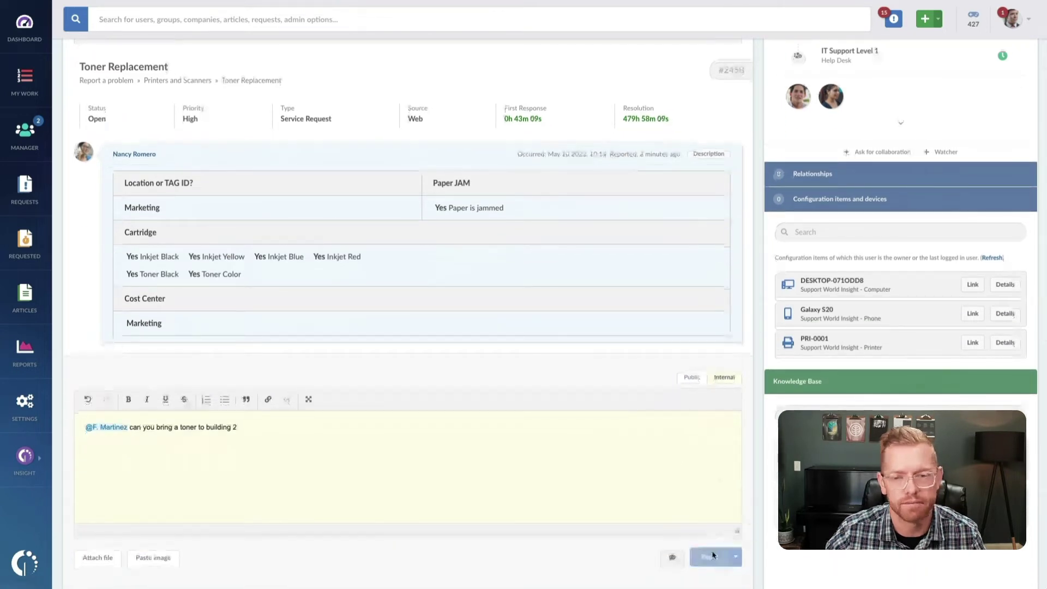
left_click(711, 555)
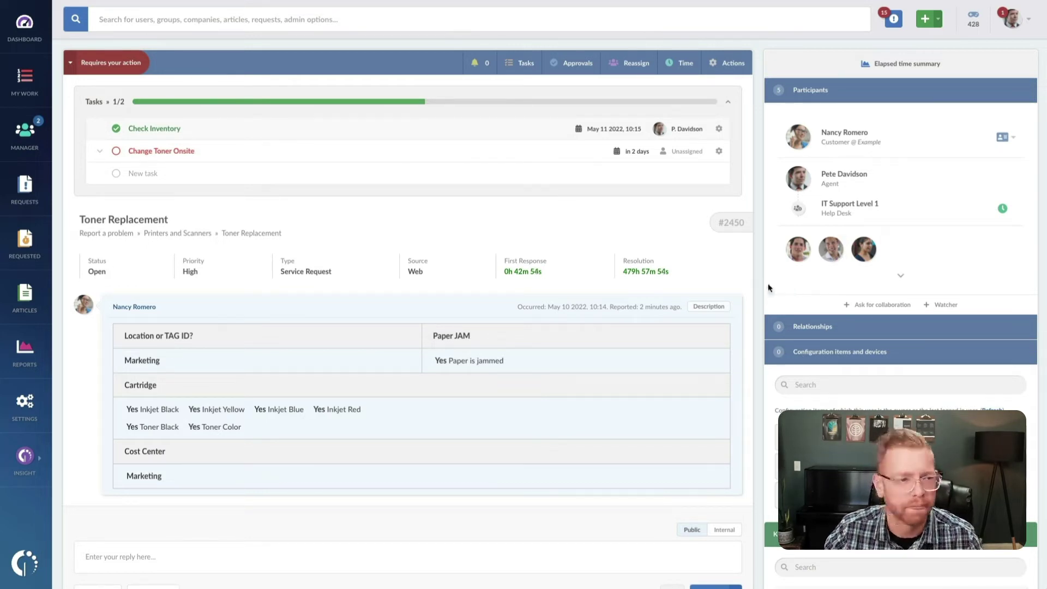
Step: Complete the Change Toner Onsite task and insert the Confirm Resolution canned response
left_click(115, 150)
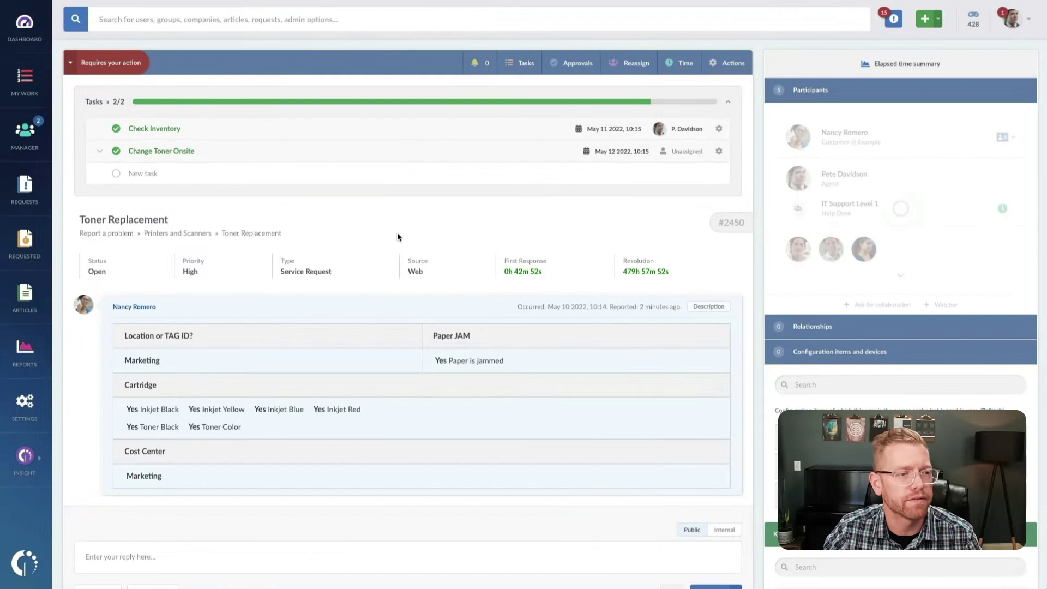
scroll(573, 281, "down", 3)
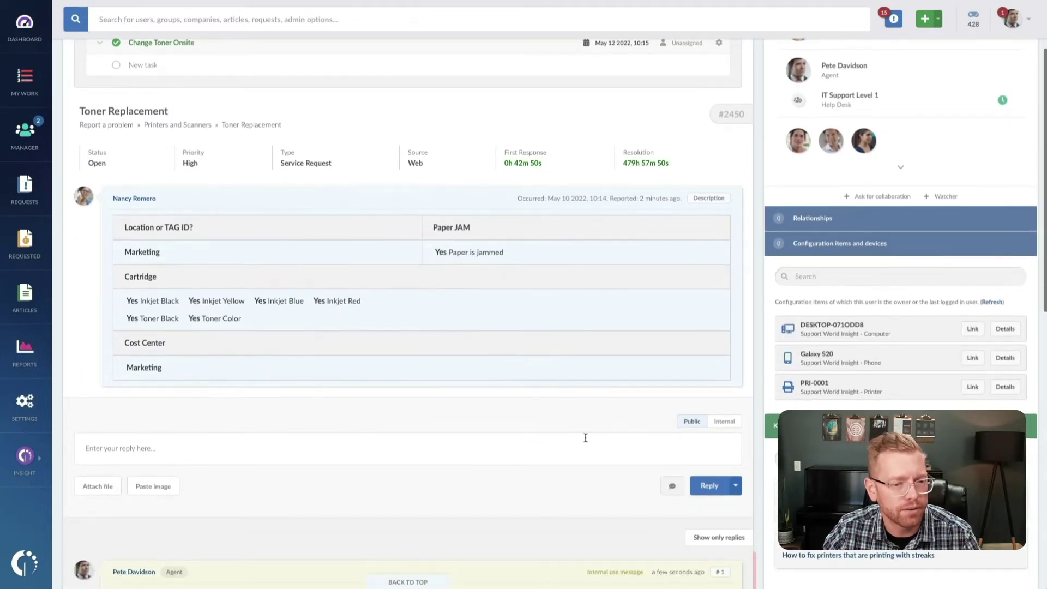
left_click(671, 490)
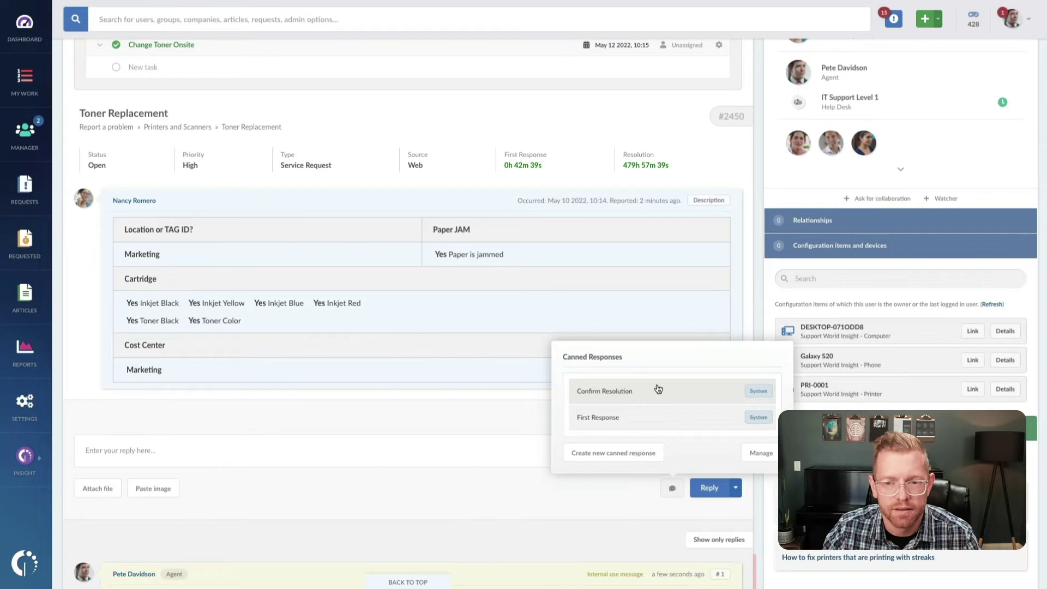
left_click(658, 391)
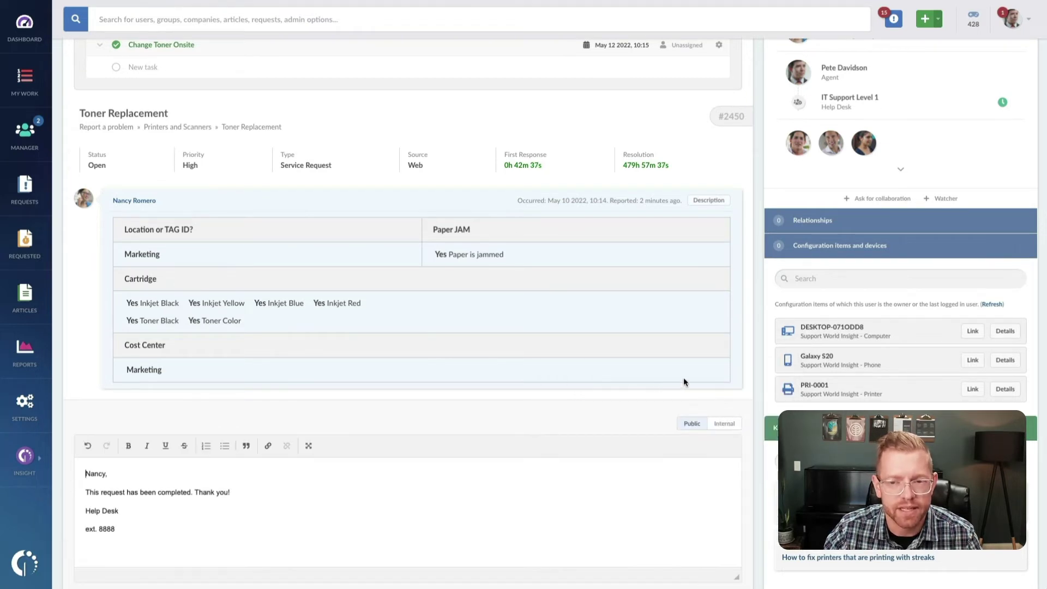
scroll(501, 458, "down", 1)
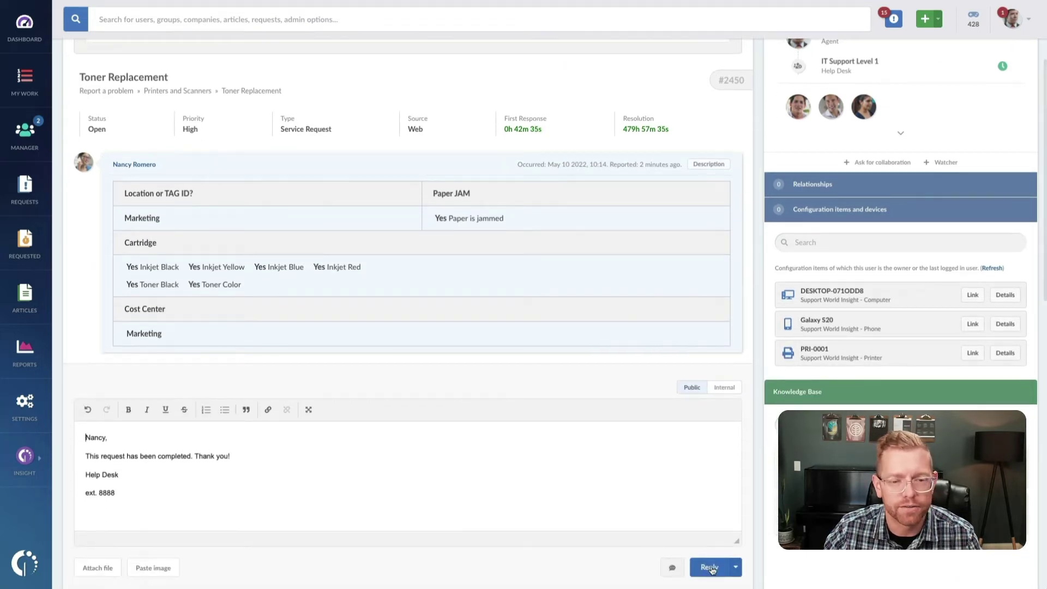
Step: Send the reply to Nancy with Reply and solve, resolving request #2450
left_click(736, 567)
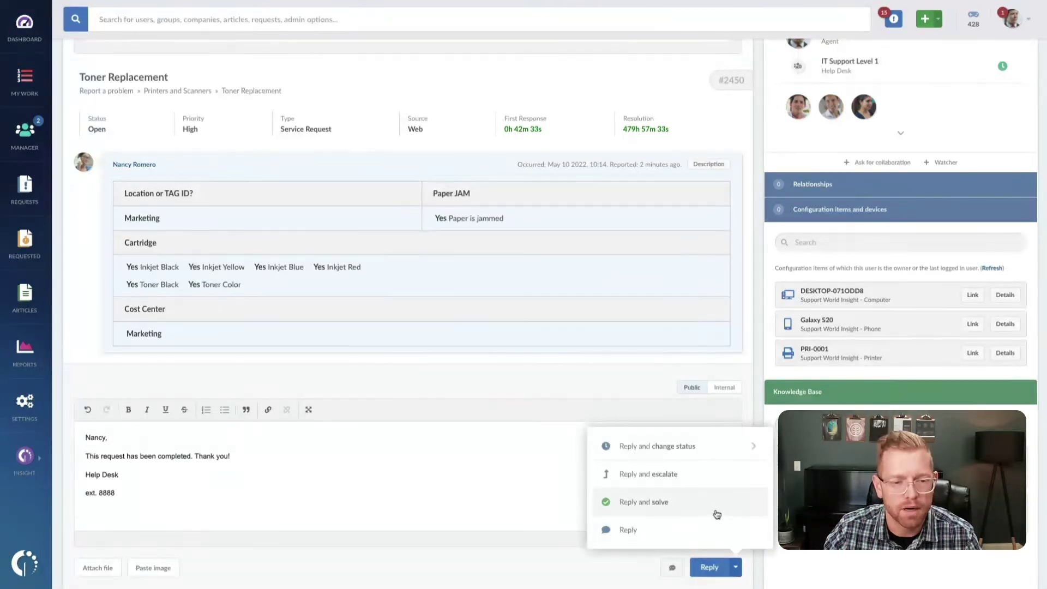
left_click(713, 502)
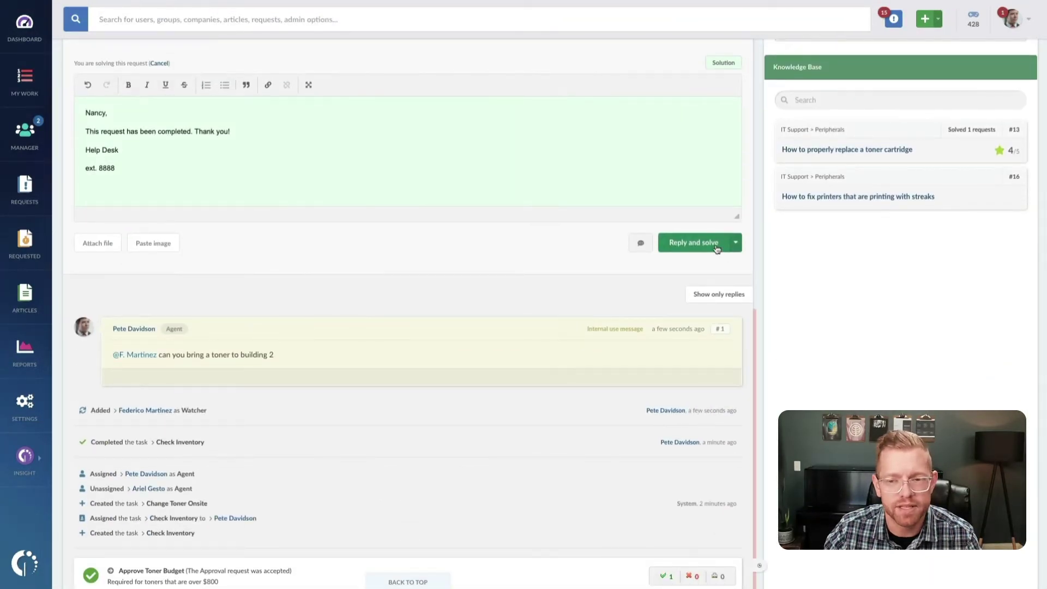
left_click(718, 246)
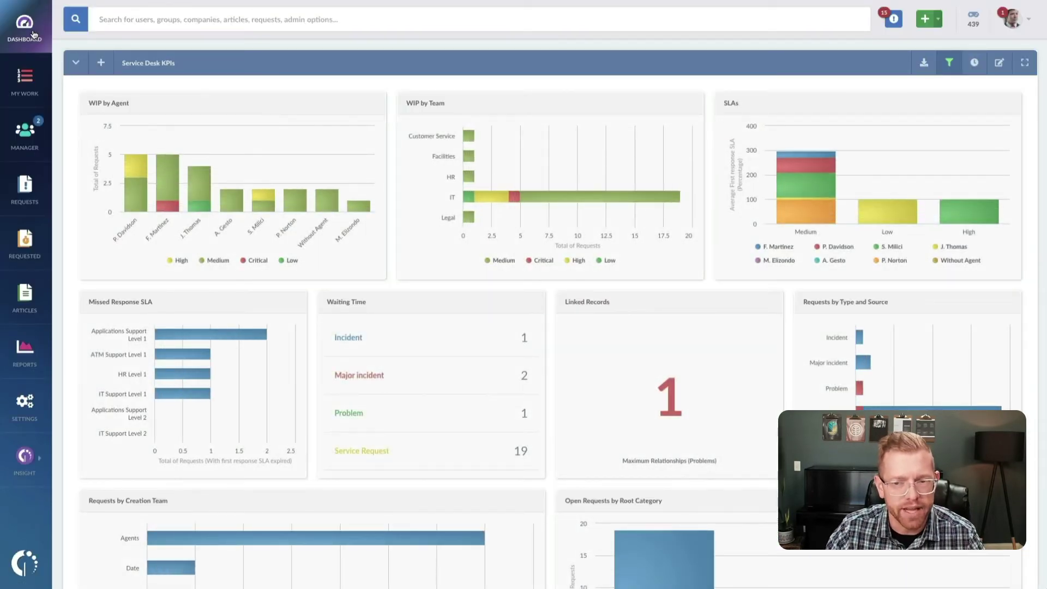
left_click(76, 64)
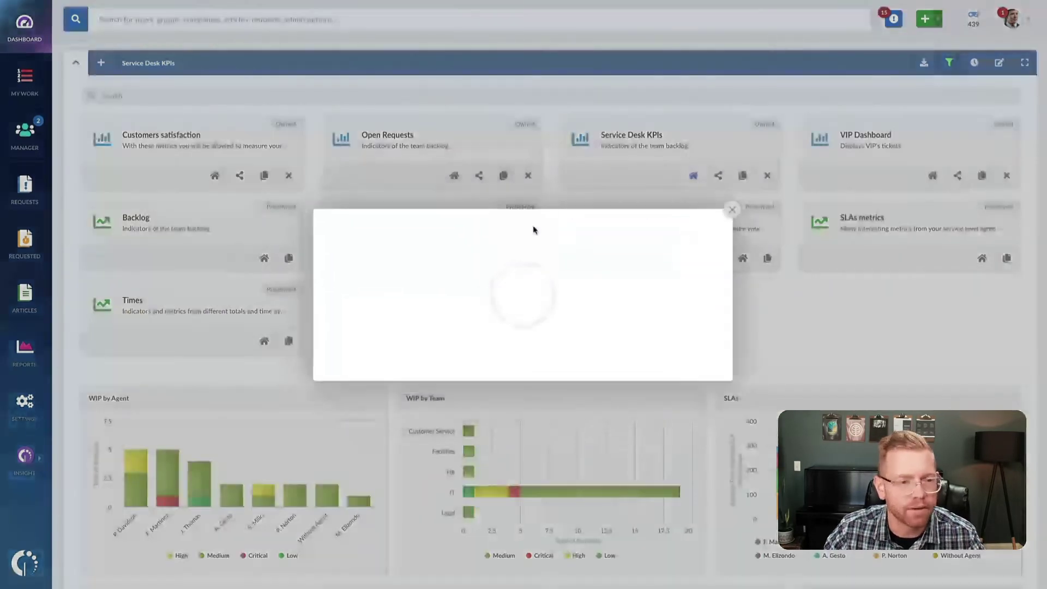
left_click(479, 291)
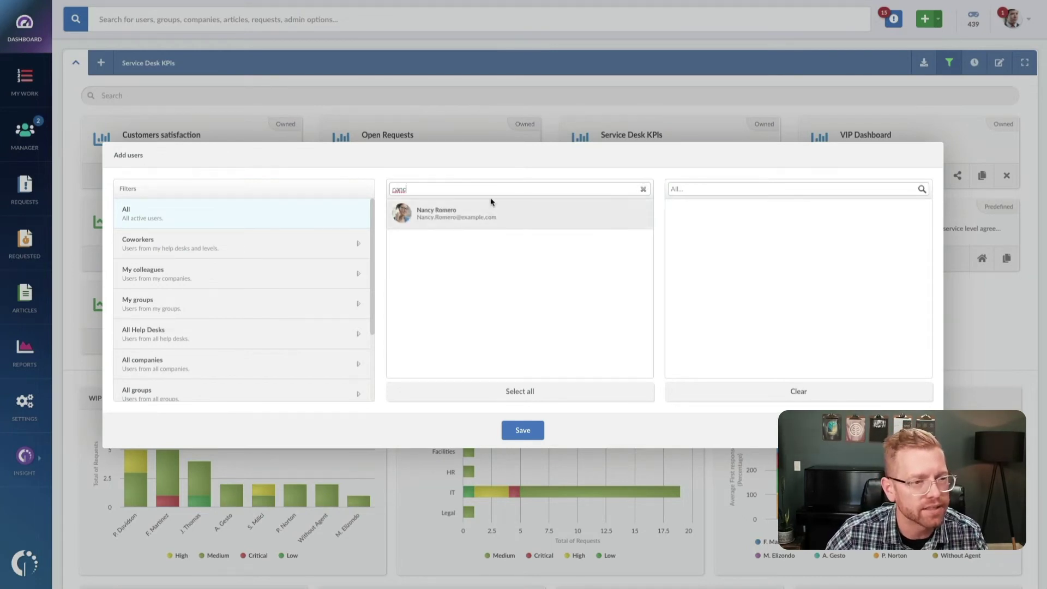
left_click(459, 220)
left_click(525, 432)
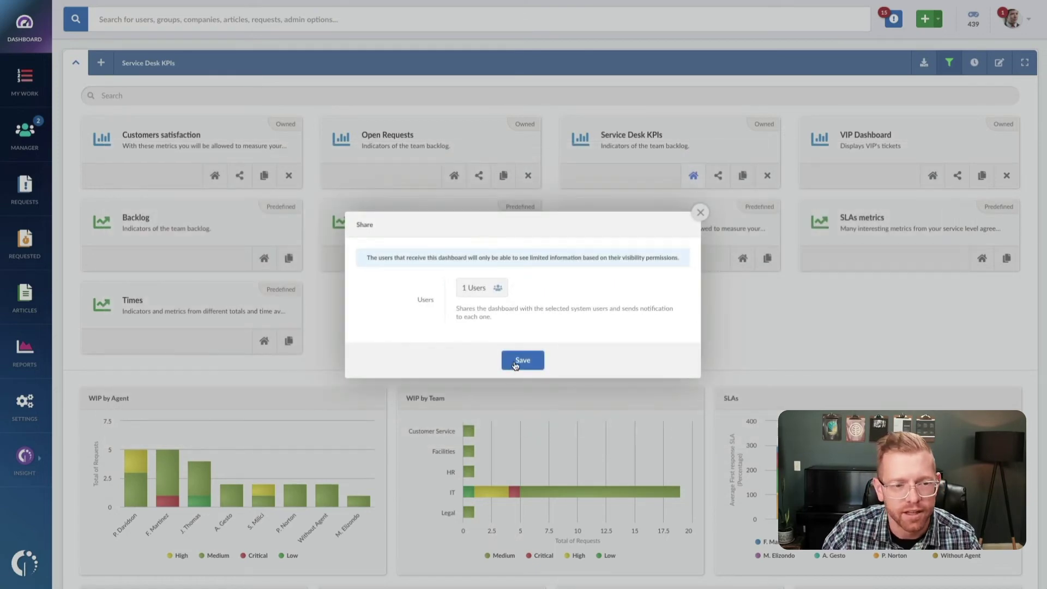
left_click(515, 361)
left_click(1014, 20)
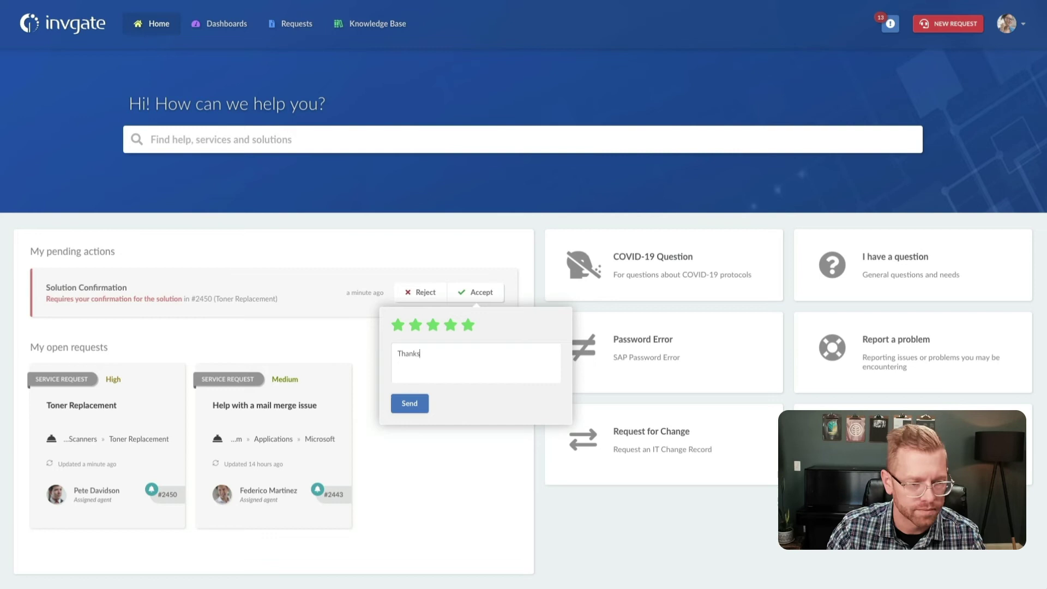
Step: Send Nancy's five-star acceptance of the #2450 solution and open the shared VIP Dashboard
left_click(409, 403)
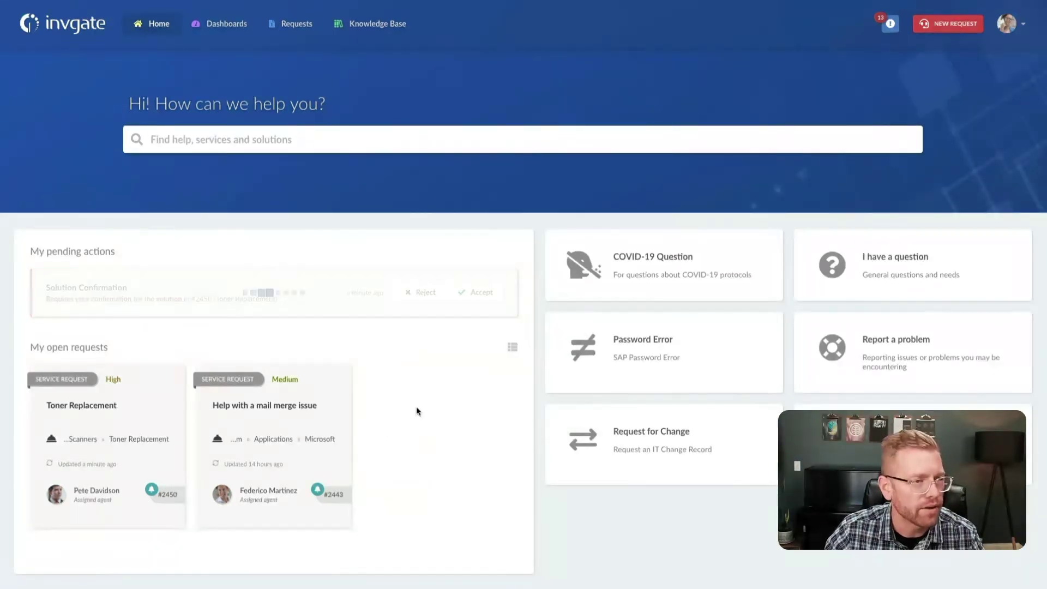
left_click(220, 28)
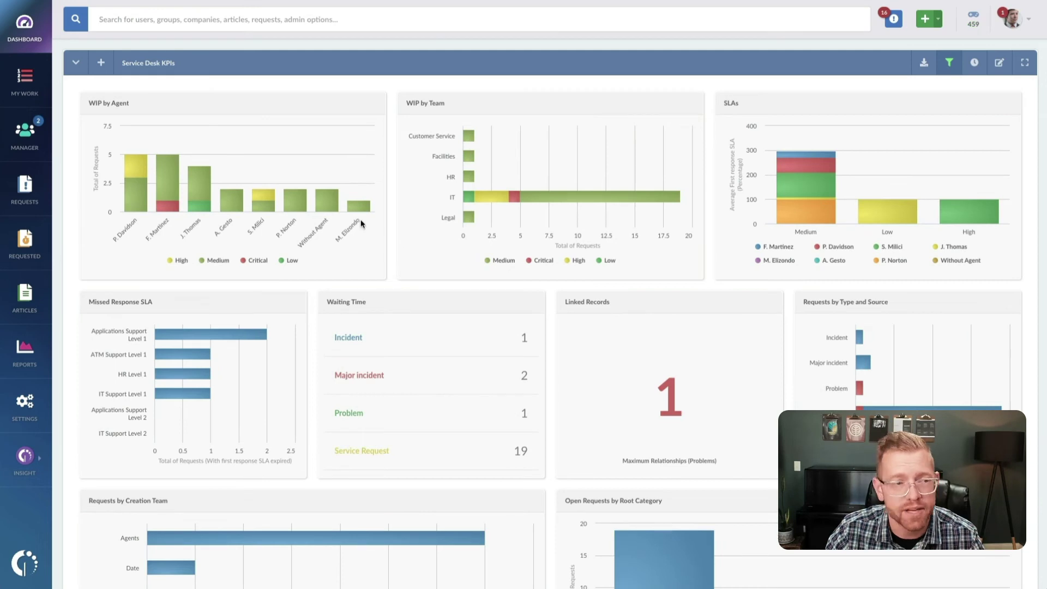
left_click(30, 135)
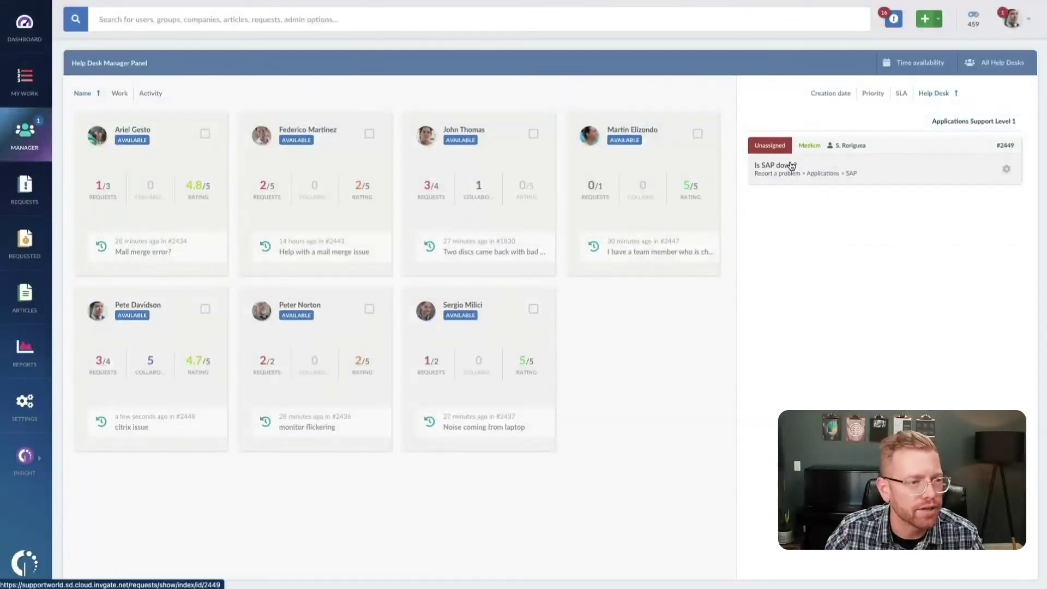
mouse_move(792, 166)
left_mouse_down()
mouse_move(139, 201)
mouse_move(113, 215)
left_mouse_up()
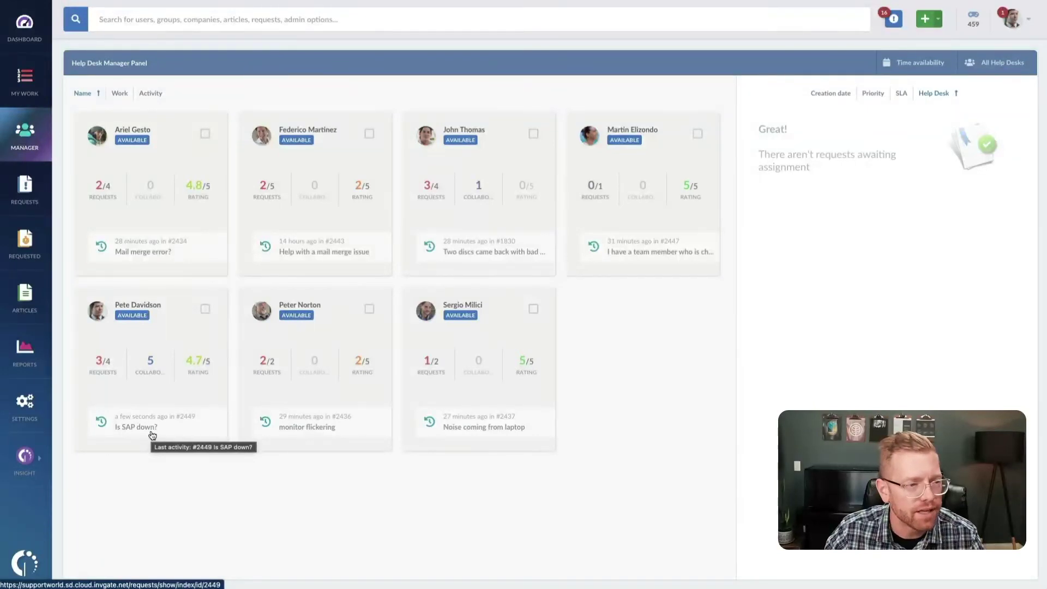
left_click(205, 312)
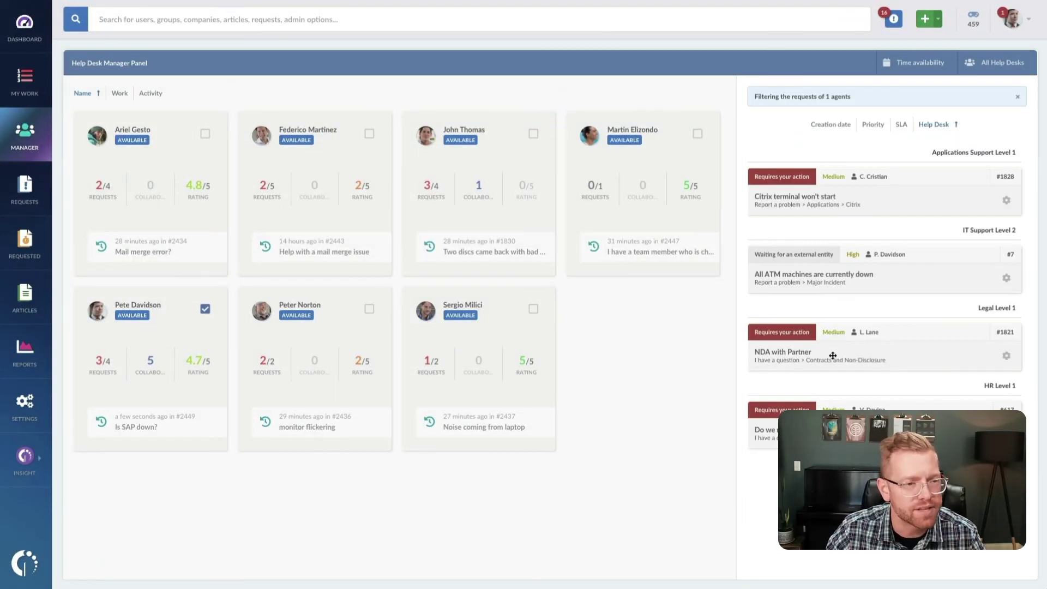
left_click_drag(833, 355, 448, 229)
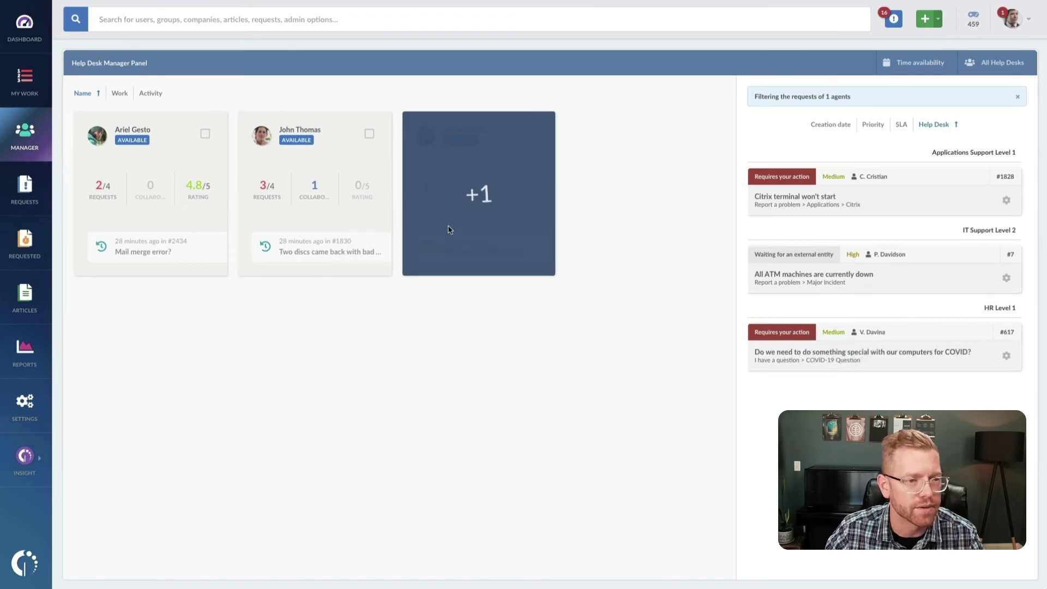